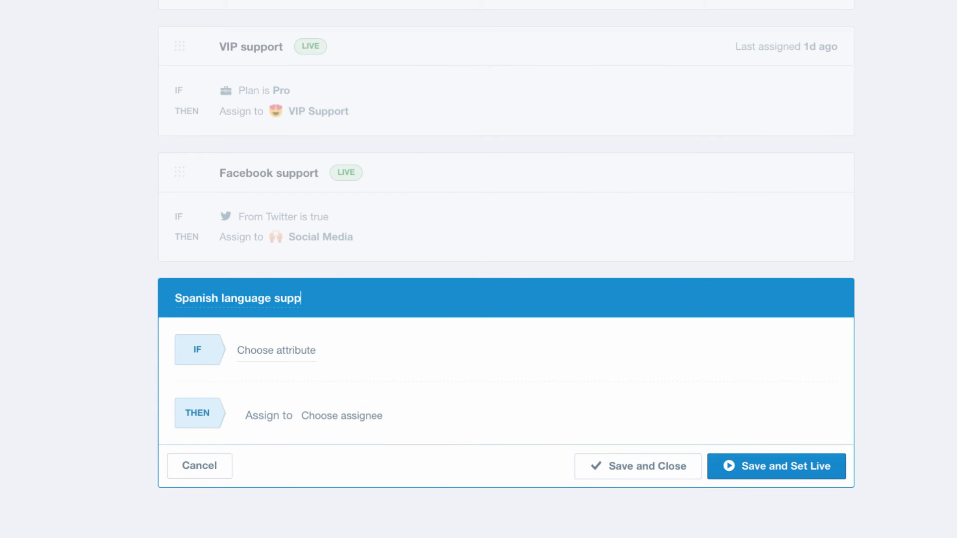
# Step: Set the rule condition to Browser Language is Spanish
pyautogui.click(292, 357)
pyautogui.write('br')
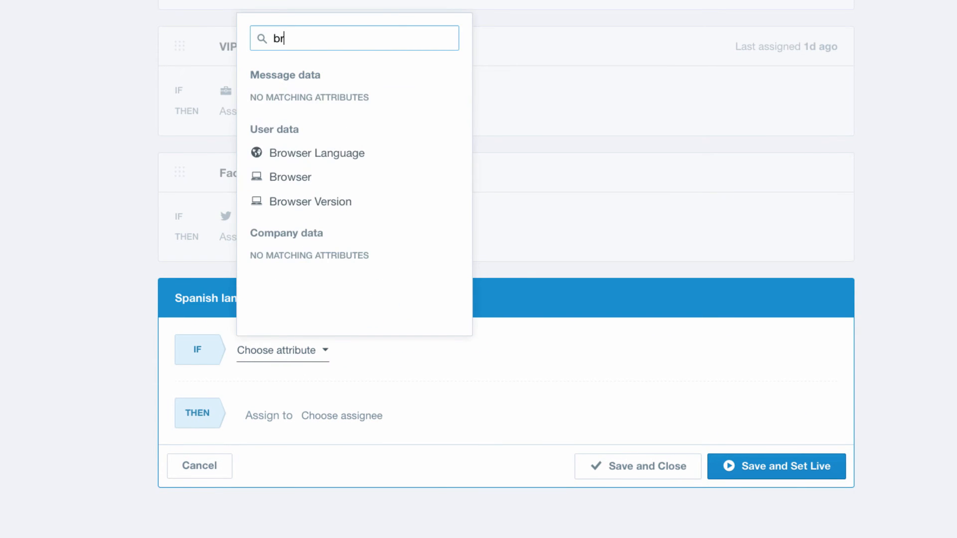
pyautogui.click(317, 153)
pyautogui.click(419, 350)
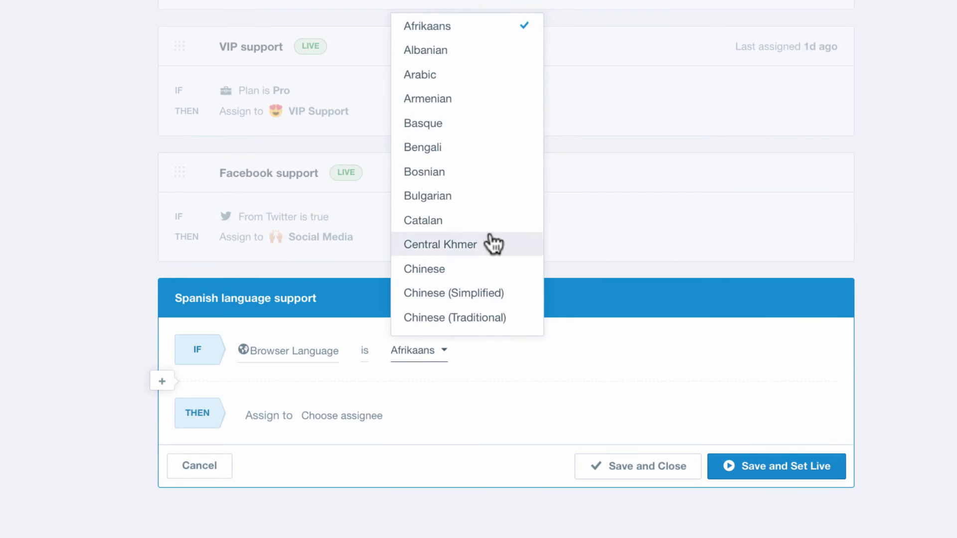
pyautogui.scroll(-5, 494, 244)
pyautogui.scroll(-3, 493, 242)
pyautogui.click(426, 242)
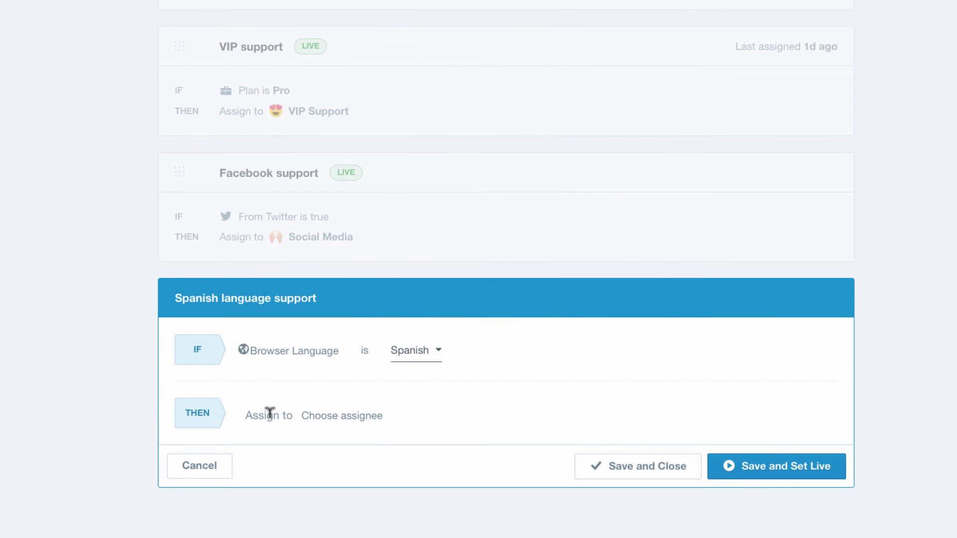
# Step: Assign matching conversations to Spanish Speakers and post the login-trouble internal note
pyautogui.click(321, 416)
pyautogui.write('spa')
pyautogui.click(357, 508)
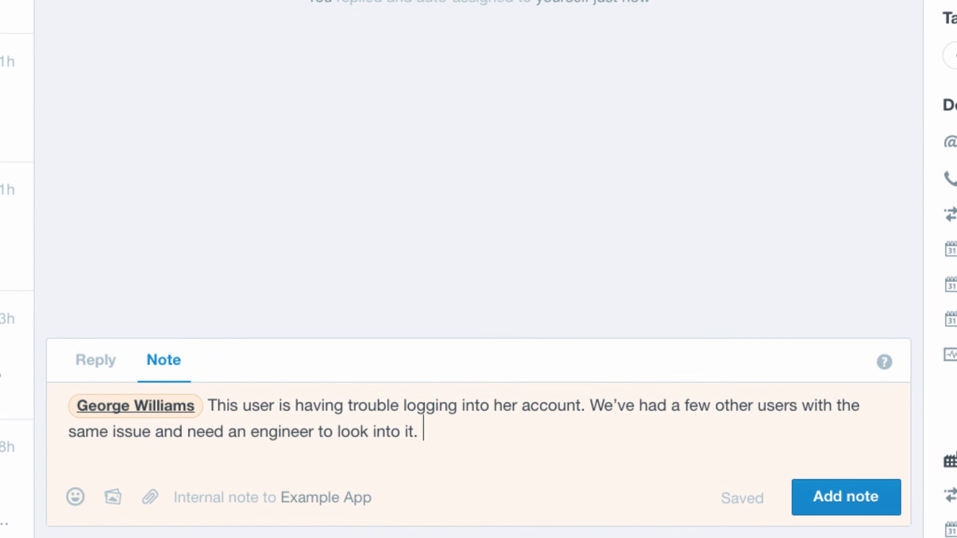
pyautogui.click(837, 496)
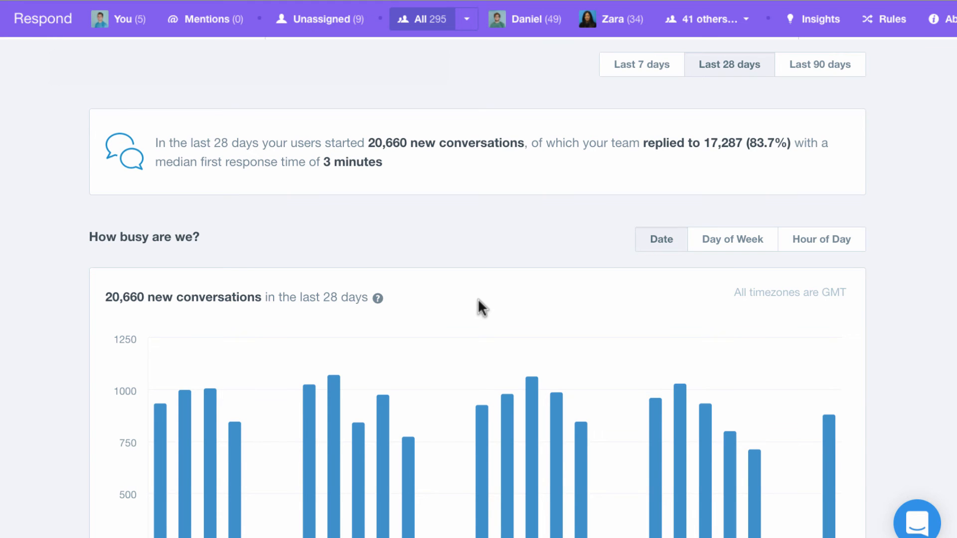
pyautogui.scroll(-3, 478, 306)
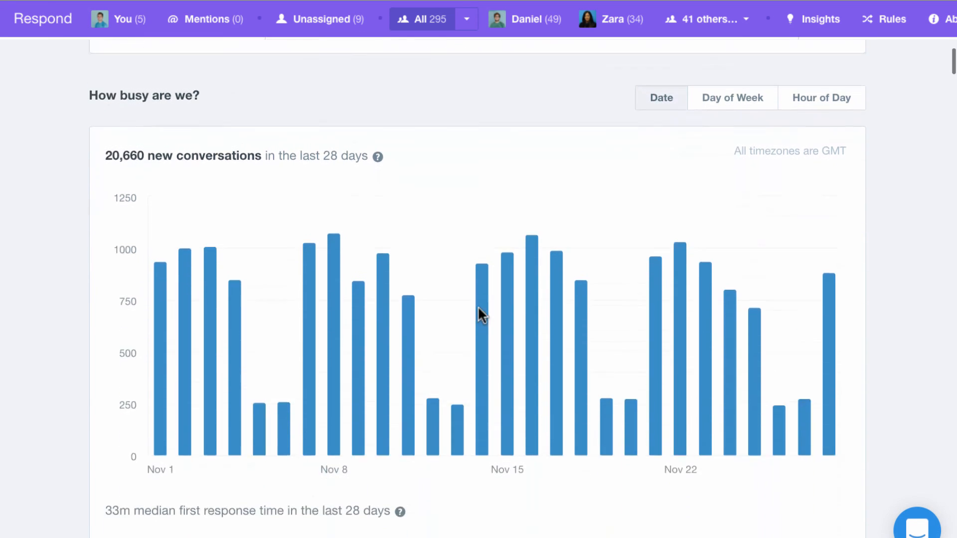
pyautogui.scroll(-4, 478, 306)
pyautogui.scroll(-1, 478, 306)
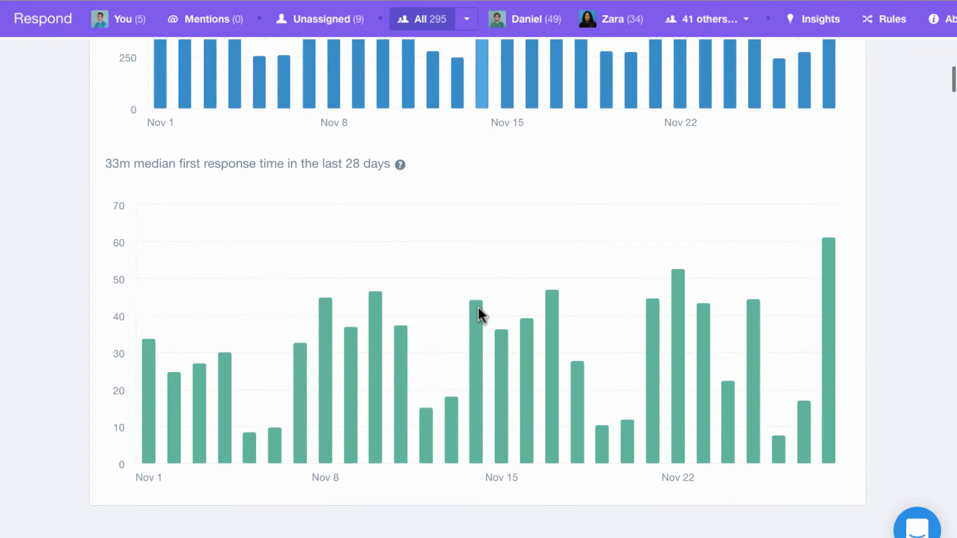